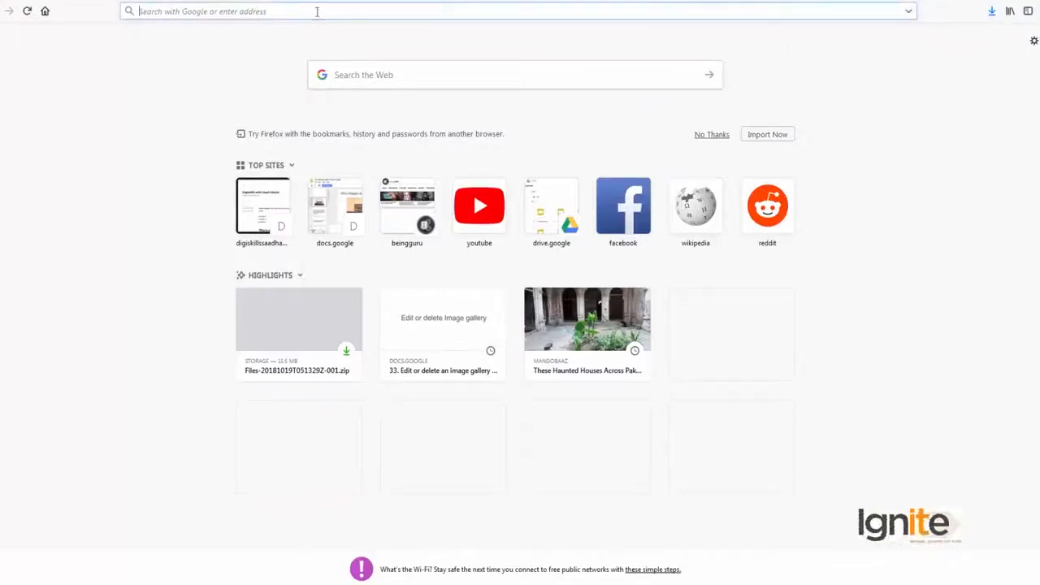
Open the site's wp-admin page and log in with the admin username and account password
{"action": "type", "text": "digi"}
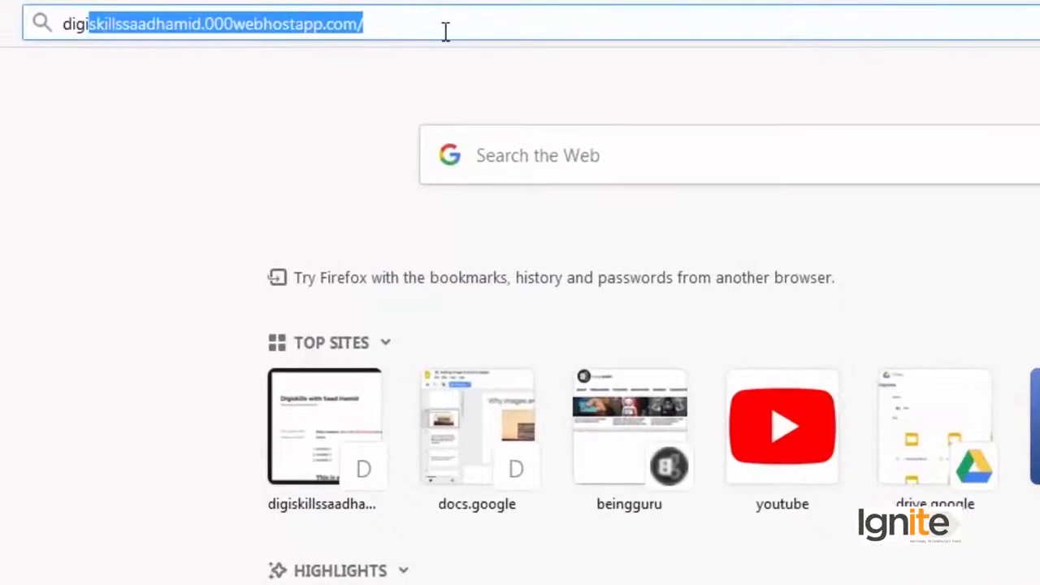
{"action": "key", "text": "Return"}
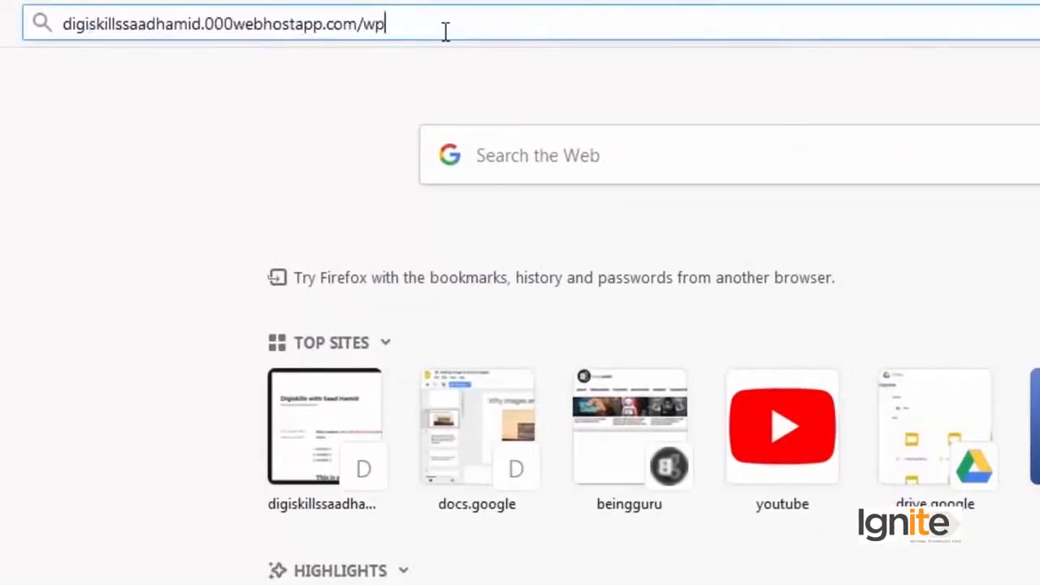
{"action": "type", "text": "wp-admin"}
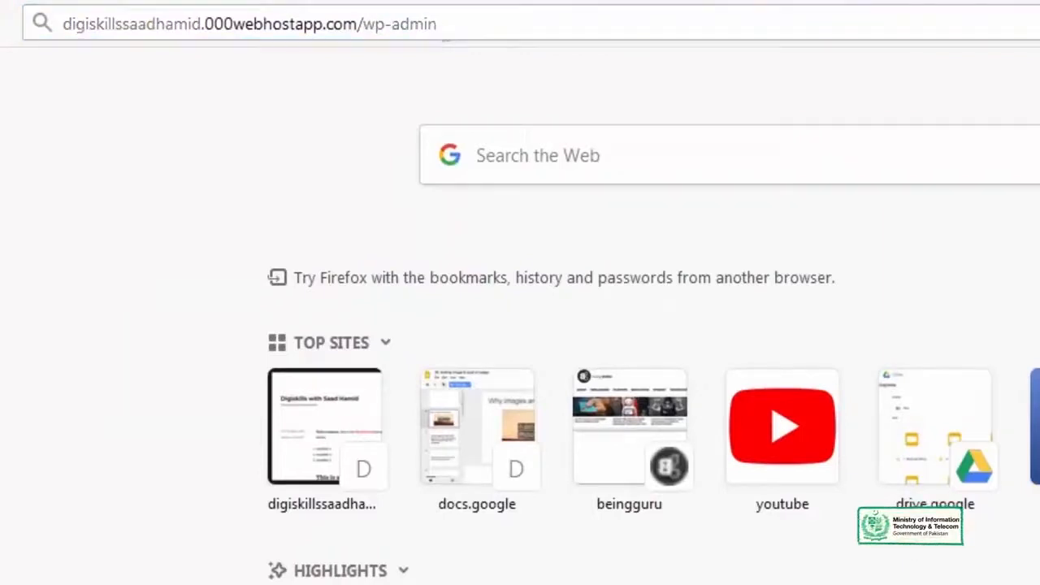
{"action": "key", "text": "Return"}
{"action": "left_click", "coordinate": [525, 320]}
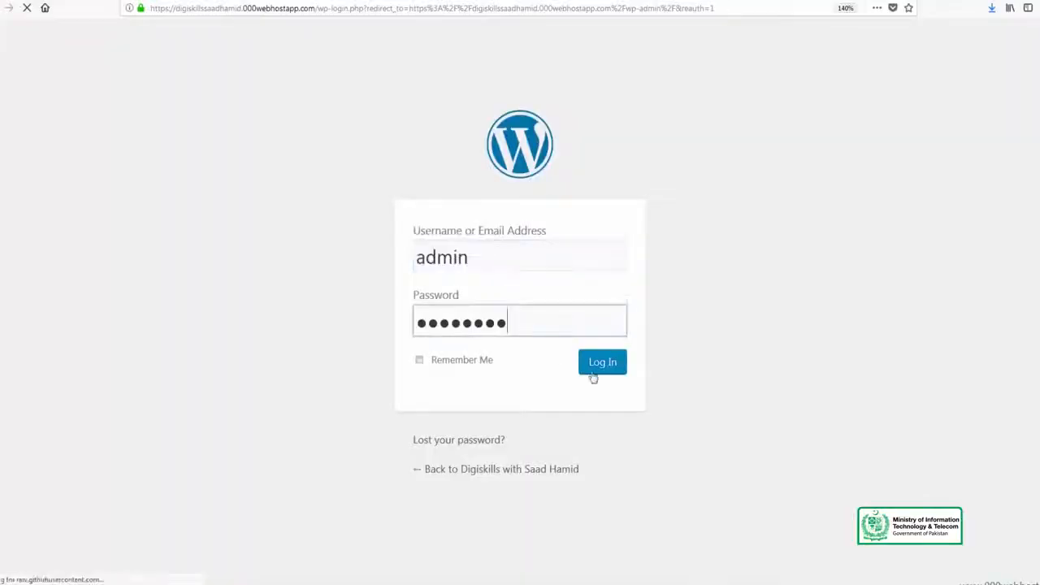
{"action": "left_click", "coordinate": [602, 370]}
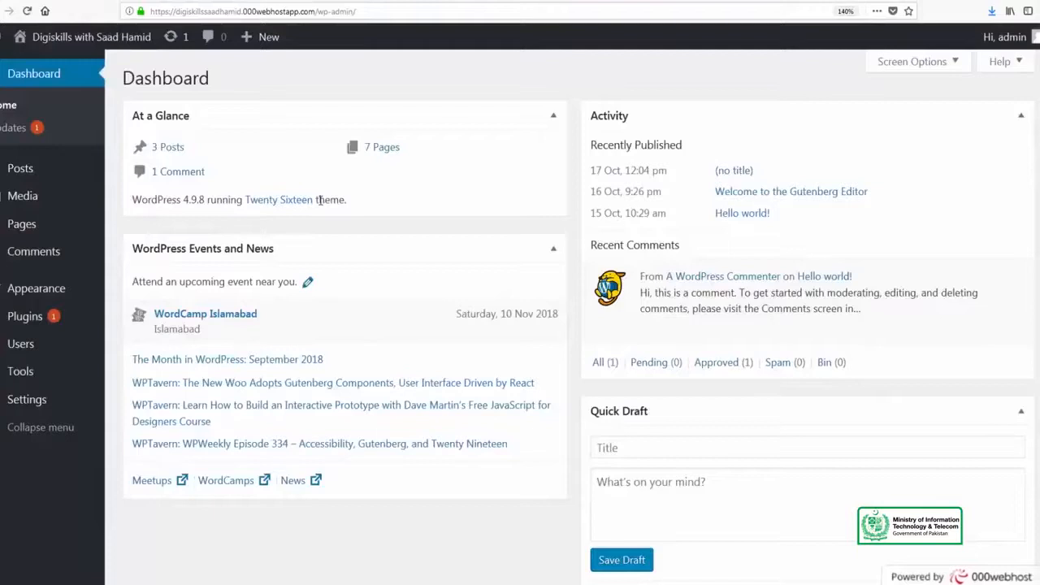
Create a new post titled "This is a image gallery post" with the body text "You will see a gallery of images here"
{"action": "mouse_move", "coordinate": [264, 37]}
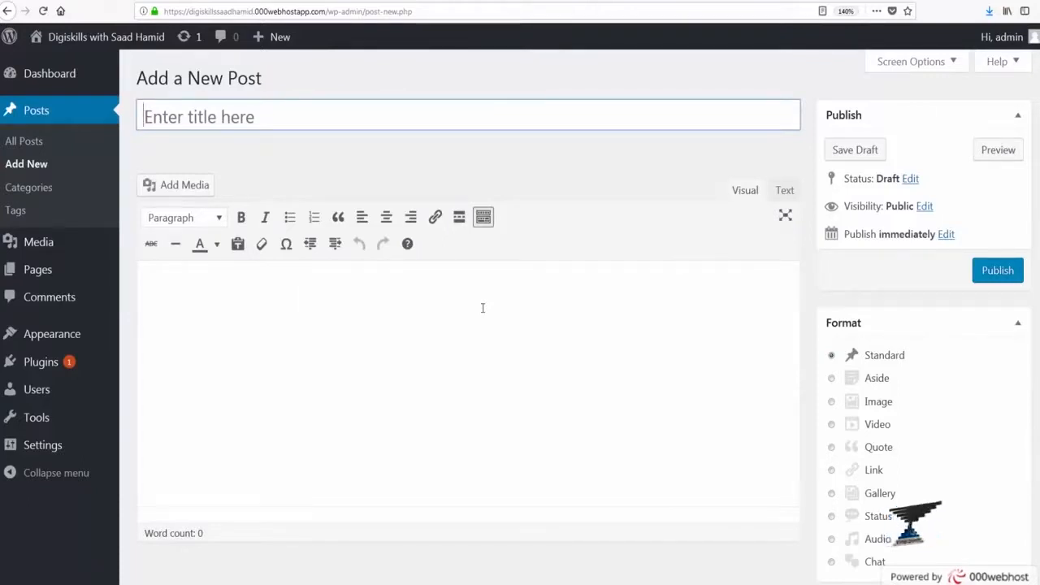
{"action": "type", "text": "This is a image gallery post"}
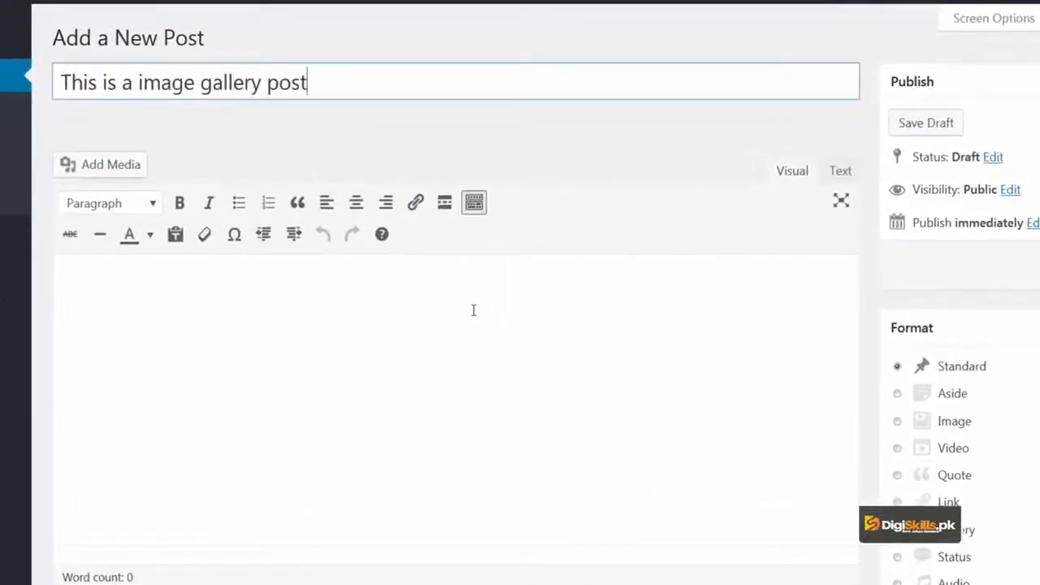
{"action": "left_click", "coordinate": [474, 309]}
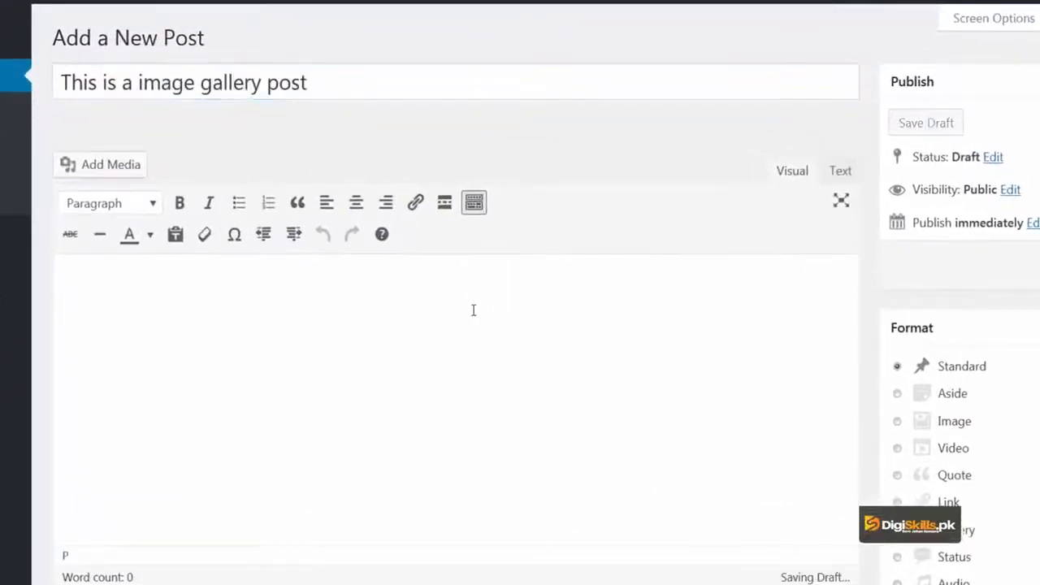
{"action": "type", "text": "You will see ag"}
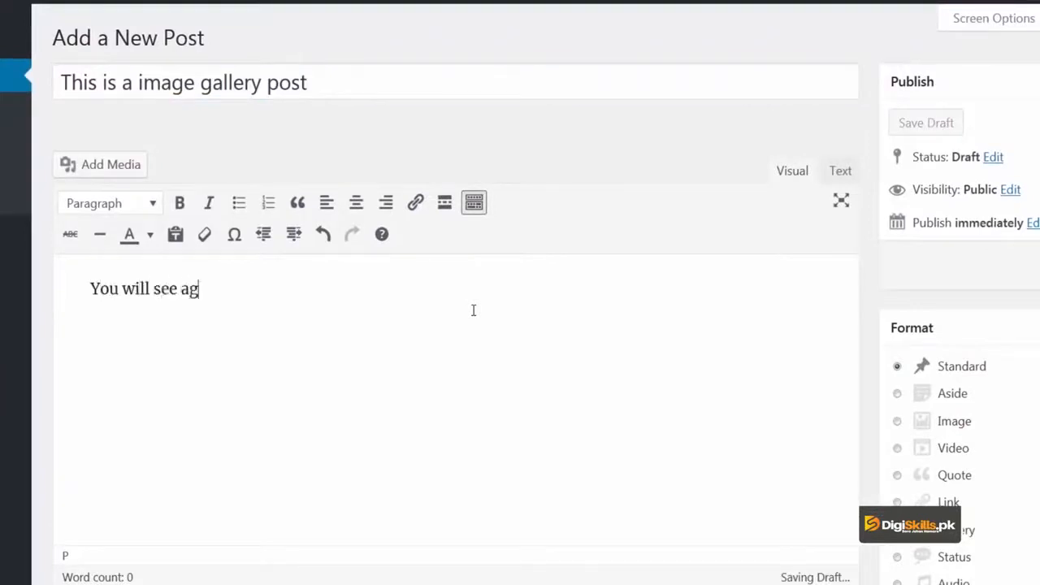
{"action": "type", "text": " allery of"}
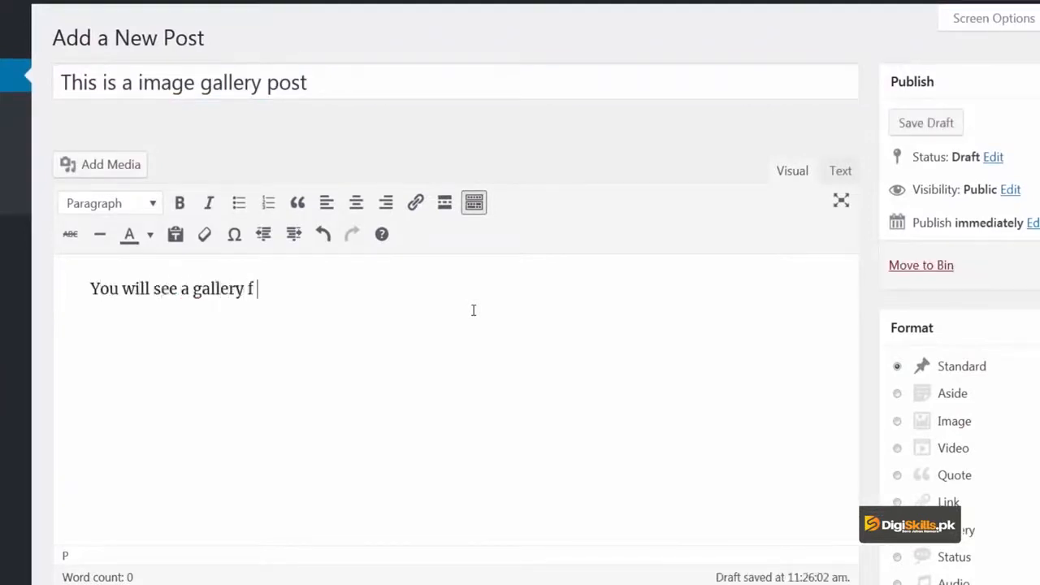
{"action": "type", "text": " images here"}
{"action": "key", "text": "Return"}
Create a gallery from the media library images of the coffee glass, the sandwich, the girl with a laptop and the wide mountain view with boots
{"action": "left_click", "coordinate": [122, 165]}
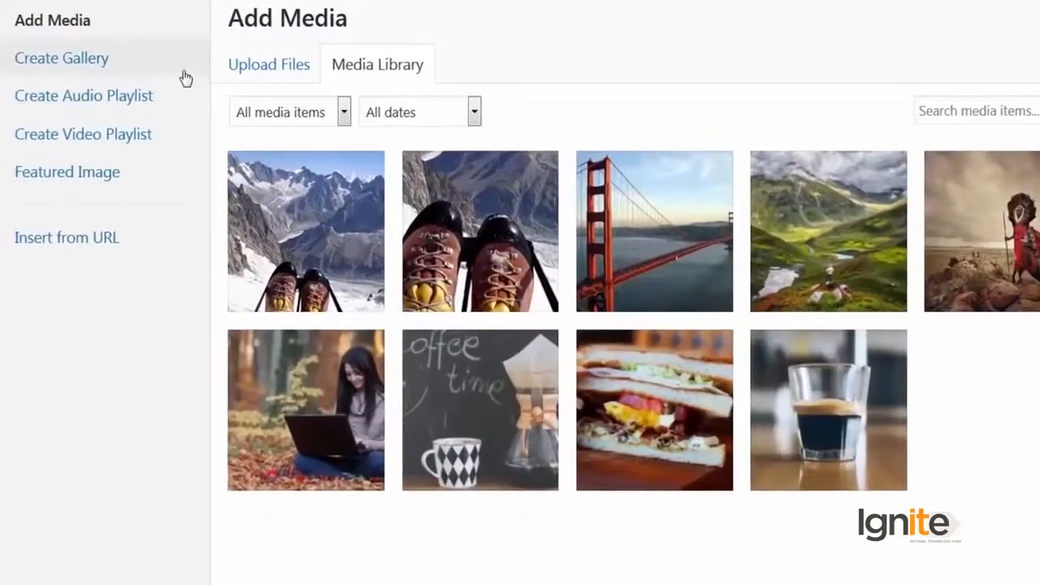
{"action": "left_click", "coordinate": [185, 79]}
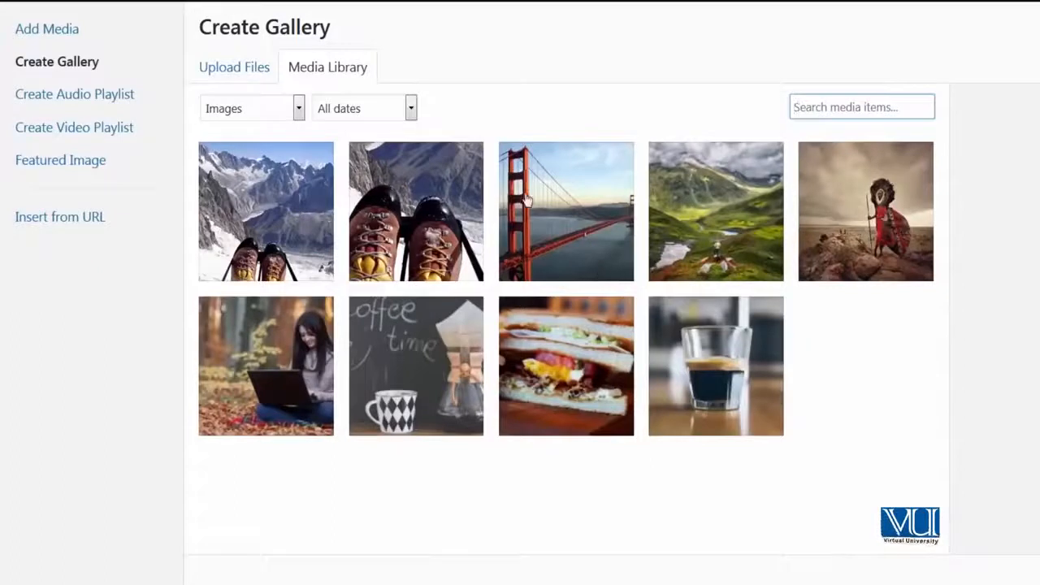
{"action": "left_click", "coordinate": [413, 111]}
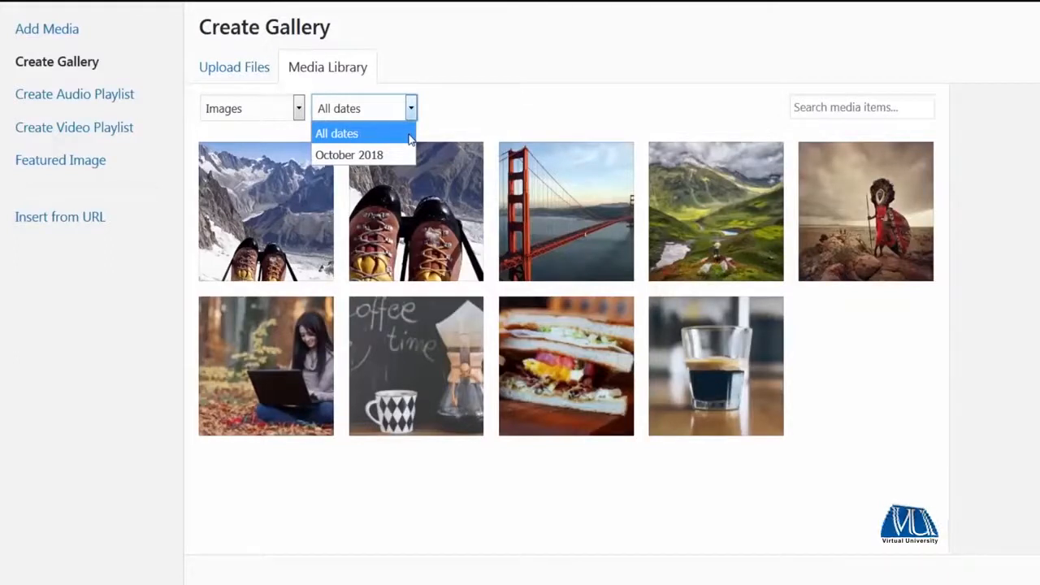
{"action": "left_click", "coordinate": [460, 102]}
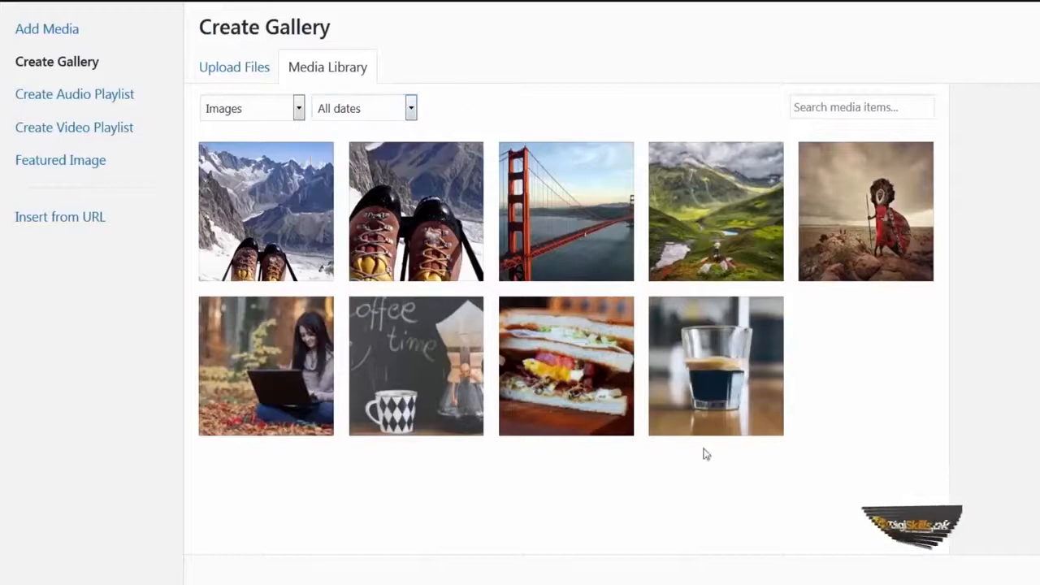
{"action": "left_click", "coordinate": [715, 382]}
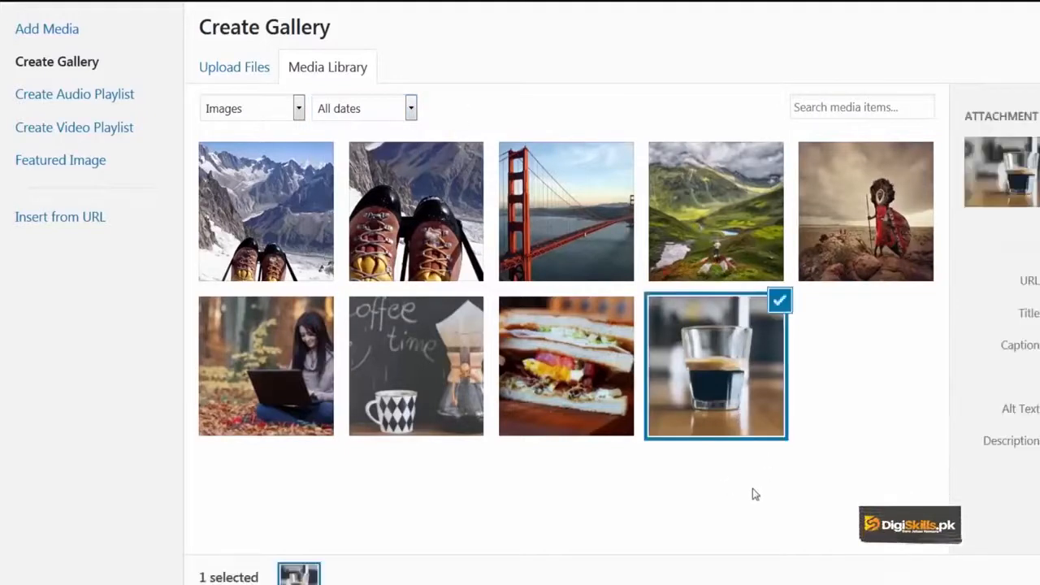
{"action": "left_click", "coordinate": [550, 378]}
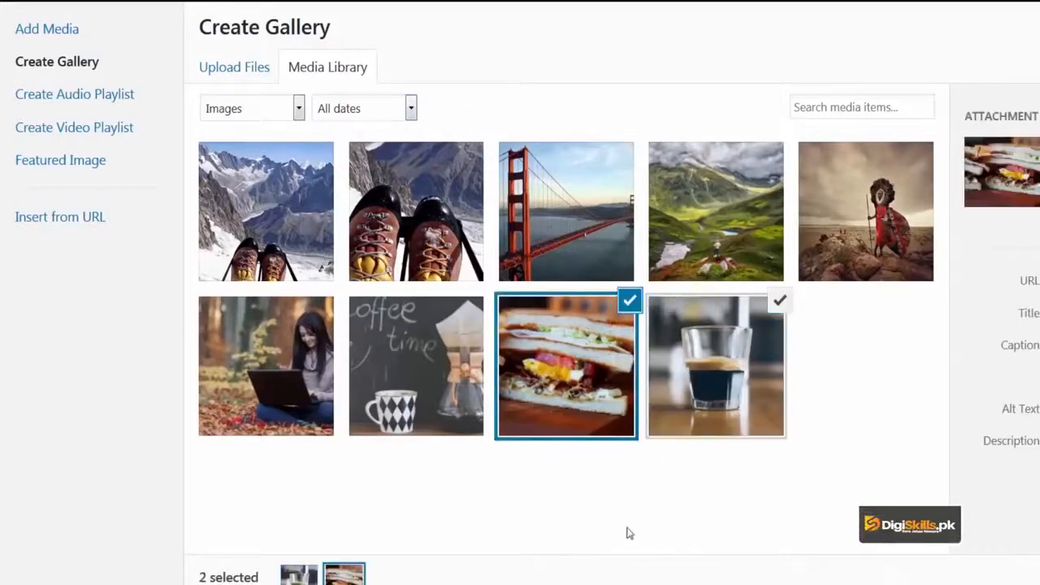
{"action": "left_click", "coordinate": [282, 382]}
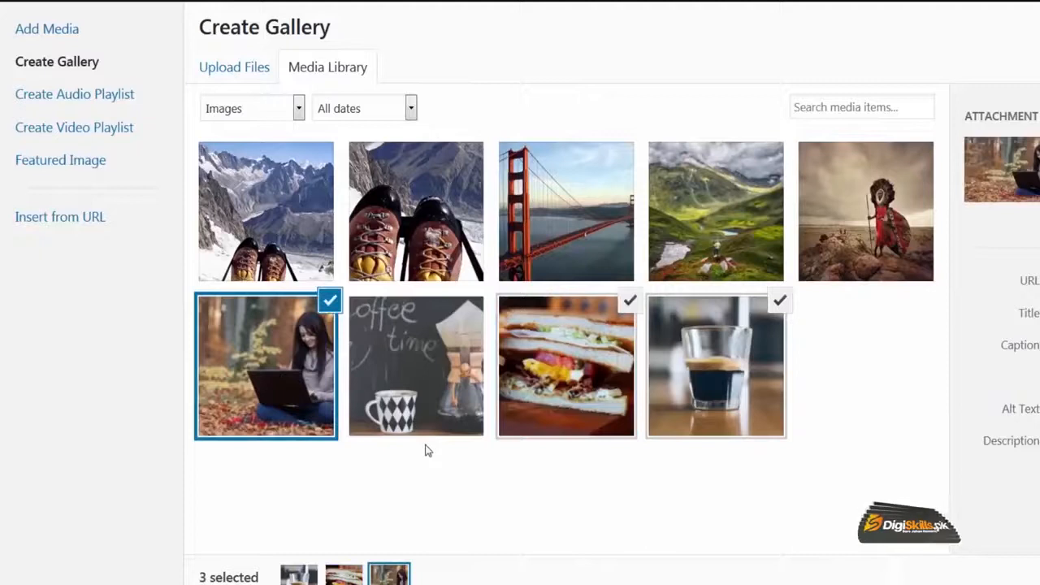
{"action": "left_click", "coordinate": [258, 274]}
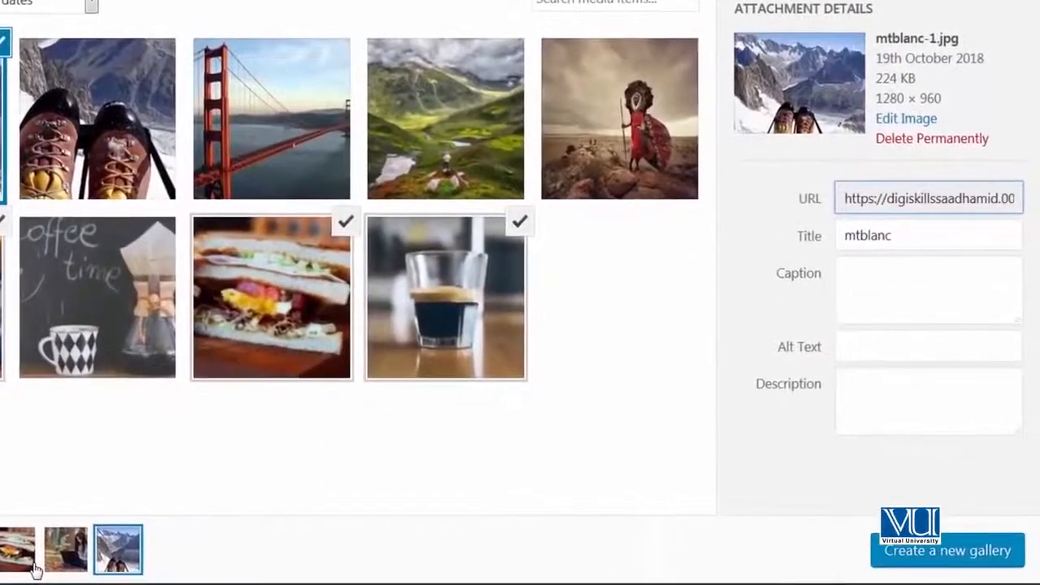
{"action": "left_click", "coordinate": [904, 567]}
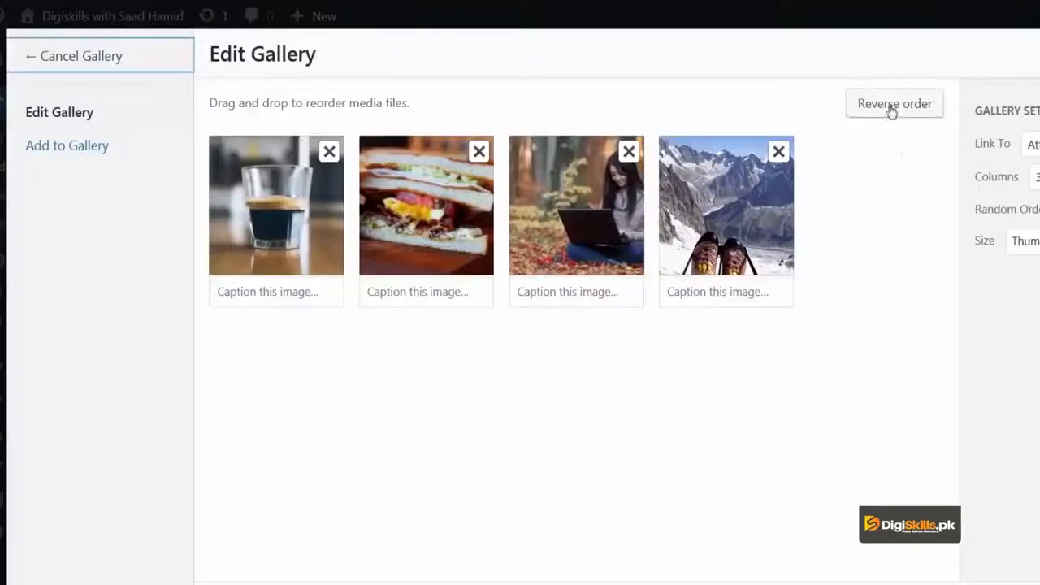
Reverse the order of the gallery images and restore the original order
{"action": "left_click", "coordinate": [892, 111]}
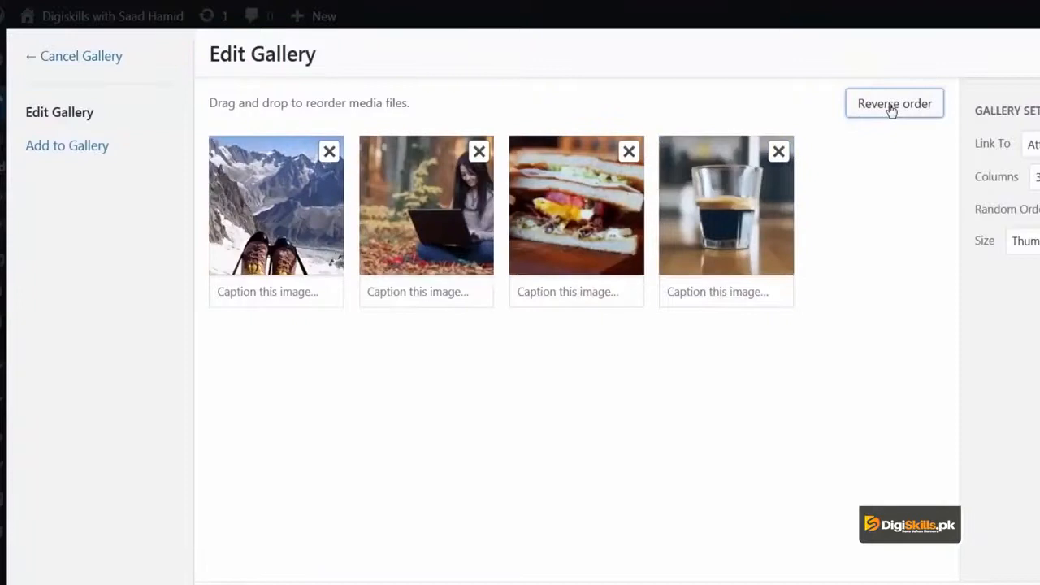
{"action": "left_click", "coordinate": [892, 107]}
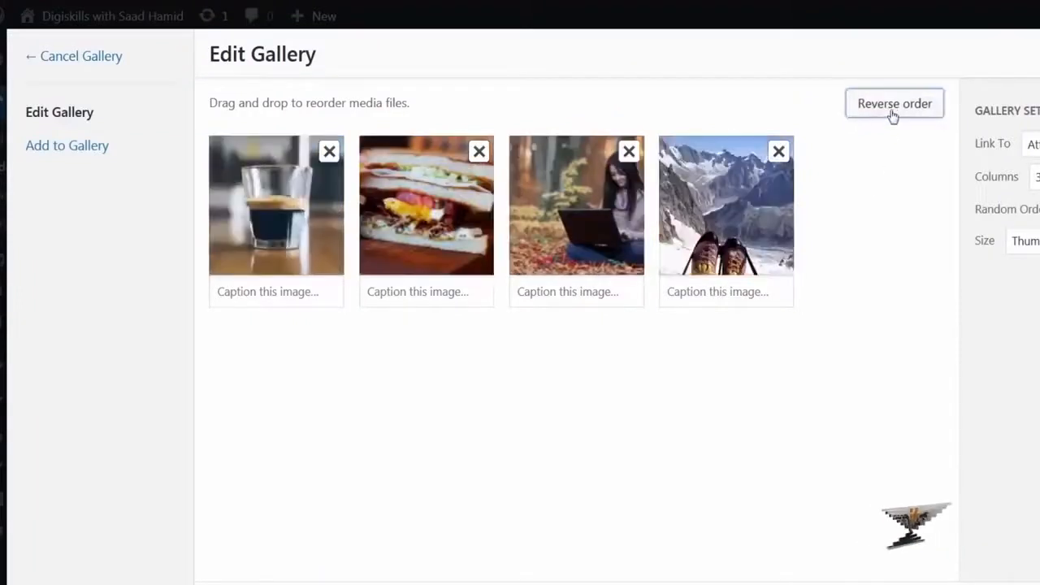
Caption the mountain image "Boots on mountains show freedom" and the laptop image "Girl with laptop making money"
{"action": "left_click", "coordinate": [730, 288]}
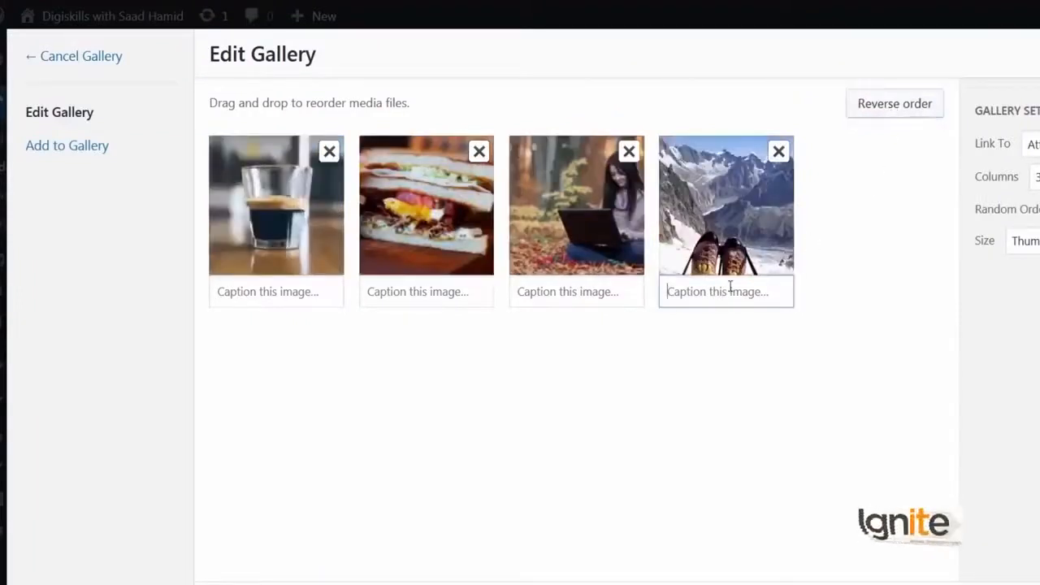
{"action": "type", "text": "Boots"}
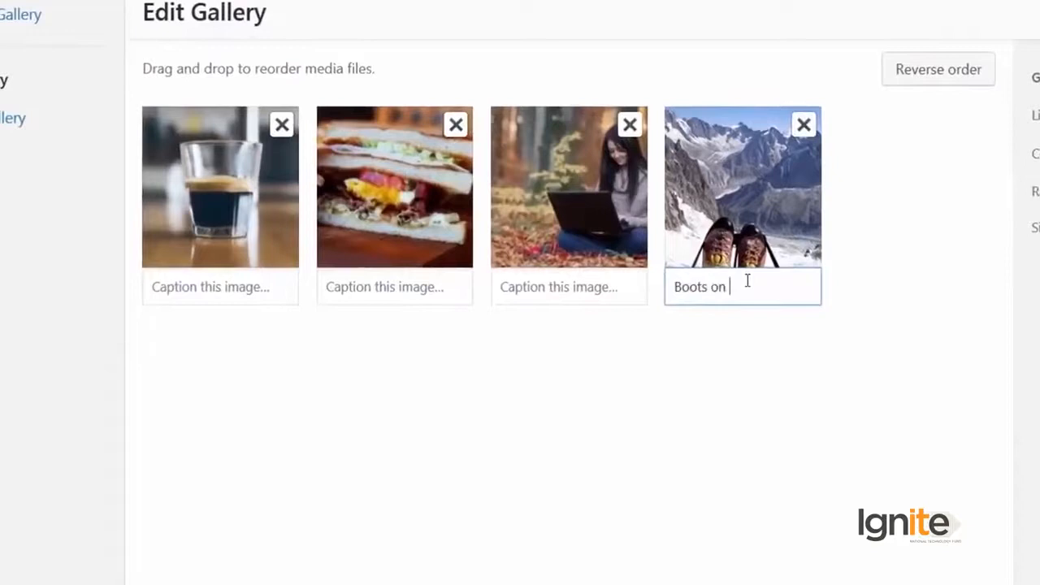
{"action": "type", "text": "on mountains show freedom"}
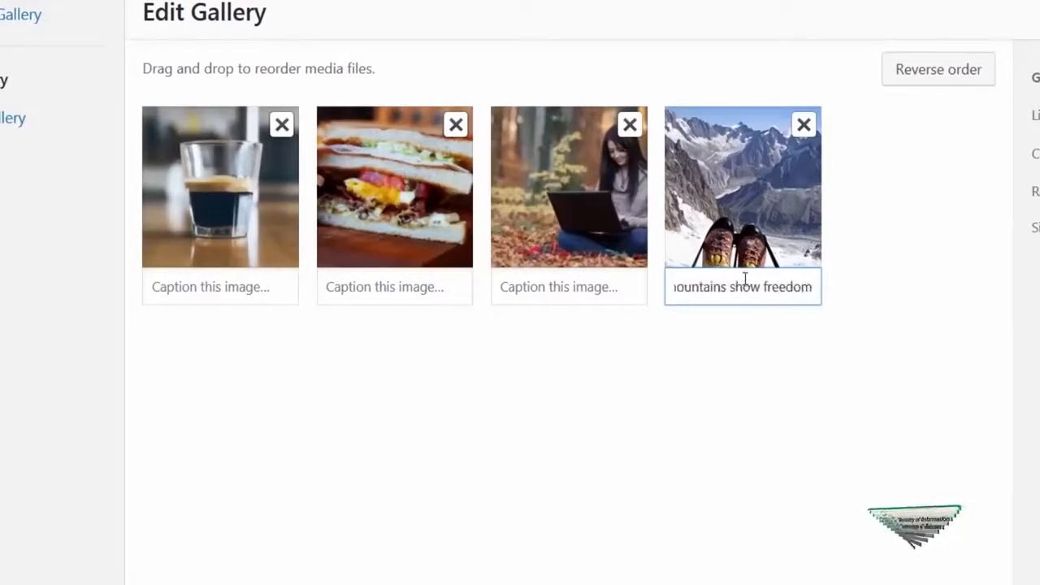
{"action": "left_click", "coordinate": [632, 280]}
{"action": "type", "text": "Gir"}
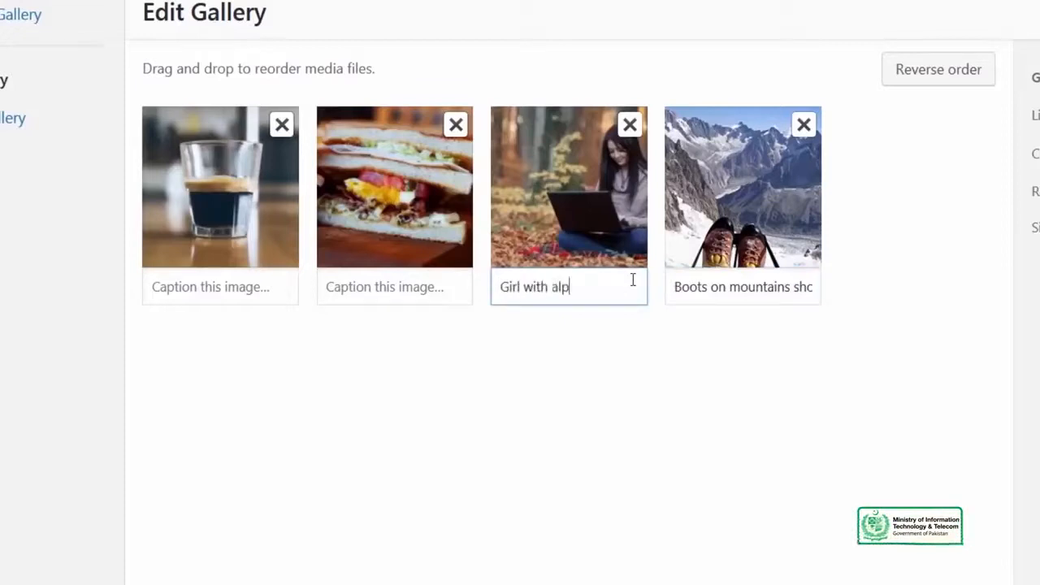
{"action": "type", "text": "l with laptop making money"}
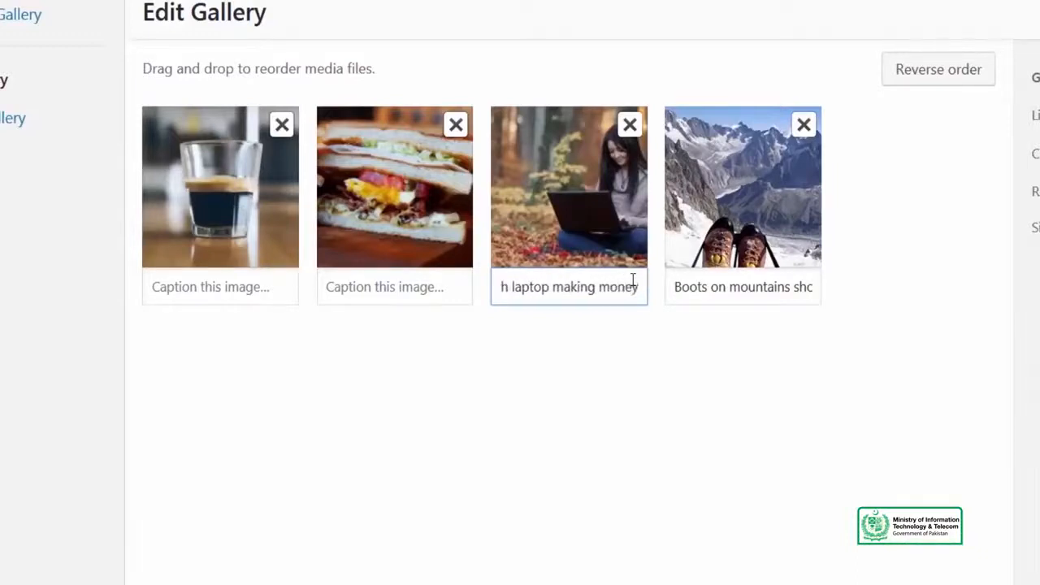
Caption the sandwich image "Good food" and the coffee glass image "Good coffee"
{"action": "left_click", "coordinate": [365, 284]}
{"action": "type", "text": "Good food"}
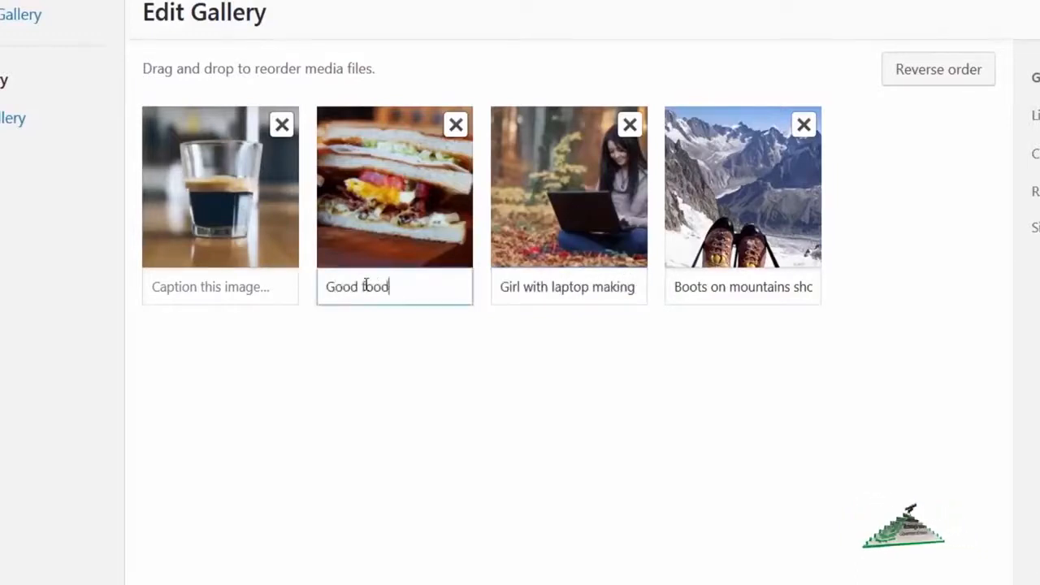
{"action": "left_click", "coordinate": [279, 292]}
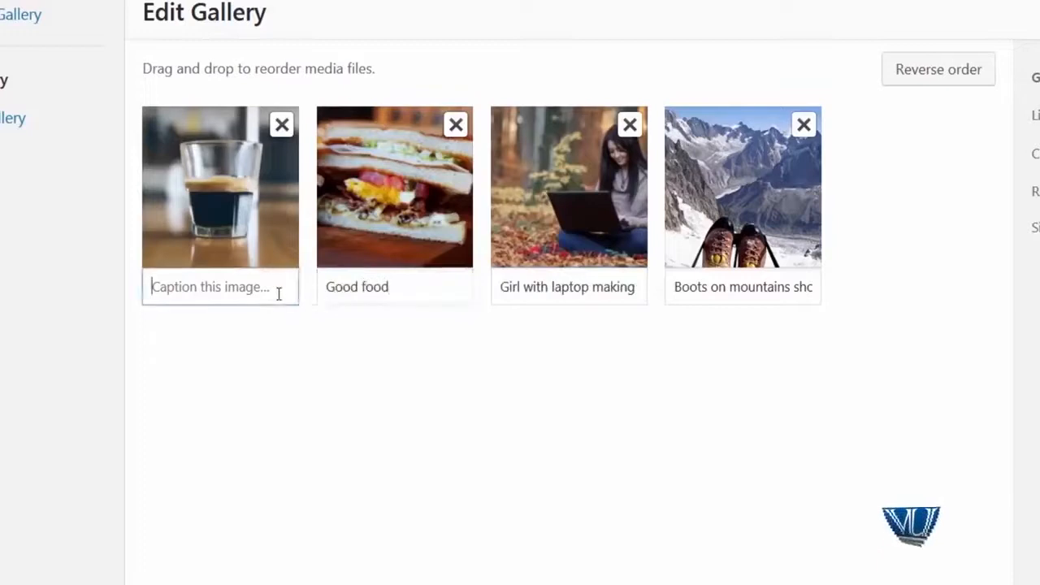
{"action": "type", "text": "Good coffee"}
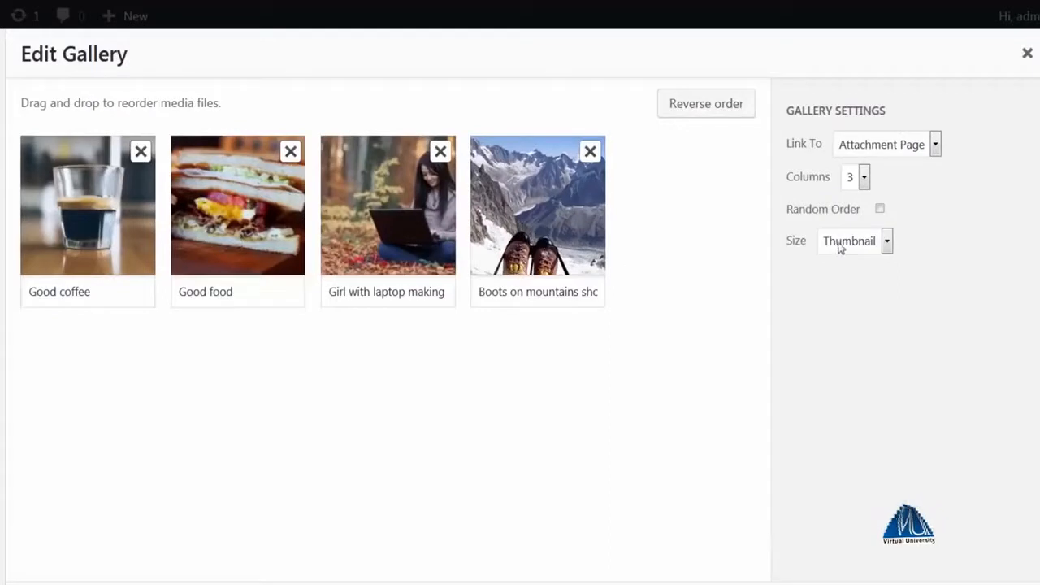
Set the gallery to 2 columns and its image size to Medium
{"action": "left_click", "coordinate": [563, 232]}
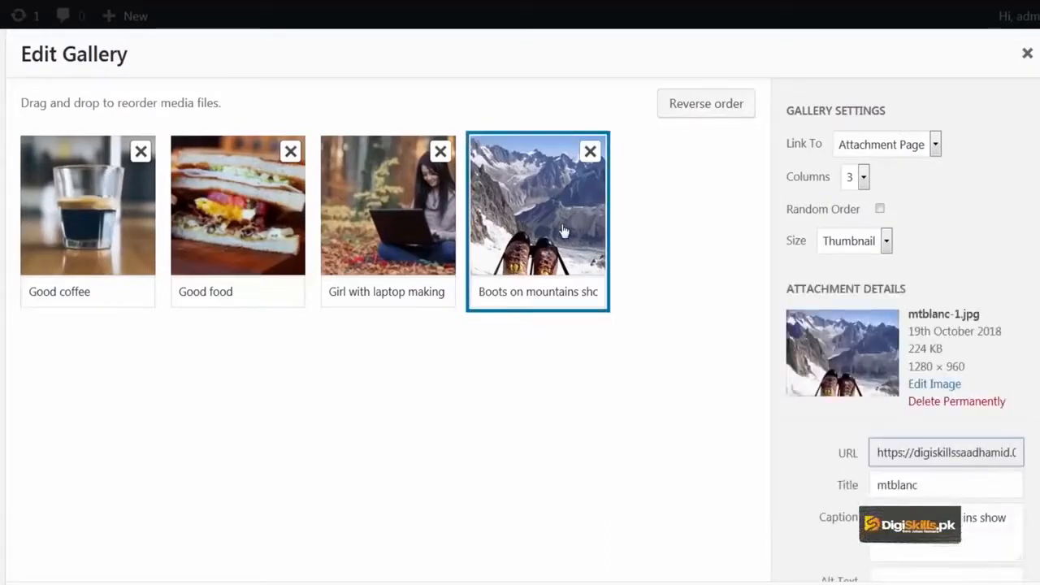
{"action": "left_click", "coordinate": [563, 232]}
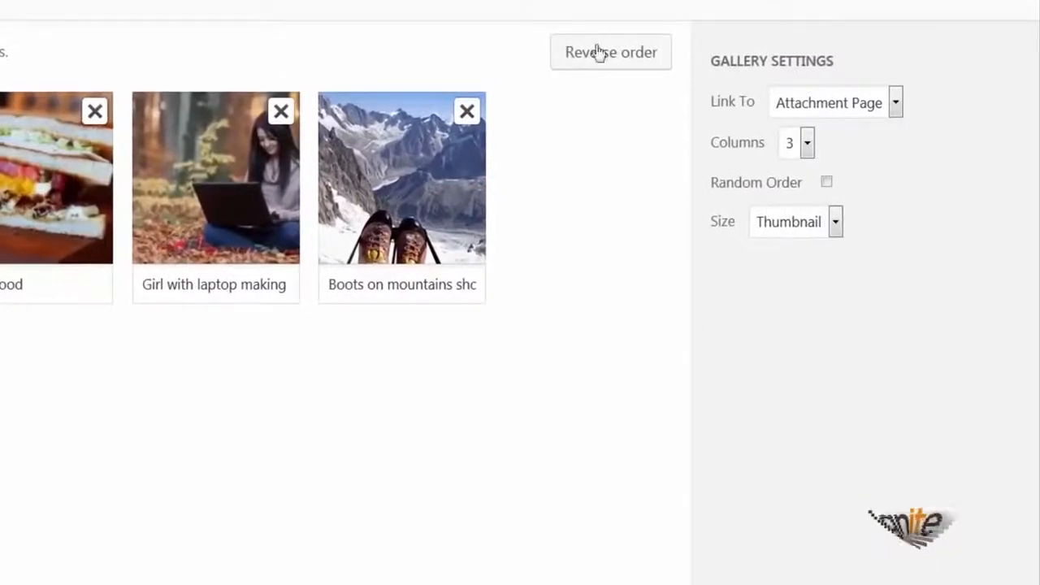
{"action": "left_click", "coordinate": [807, 143]}
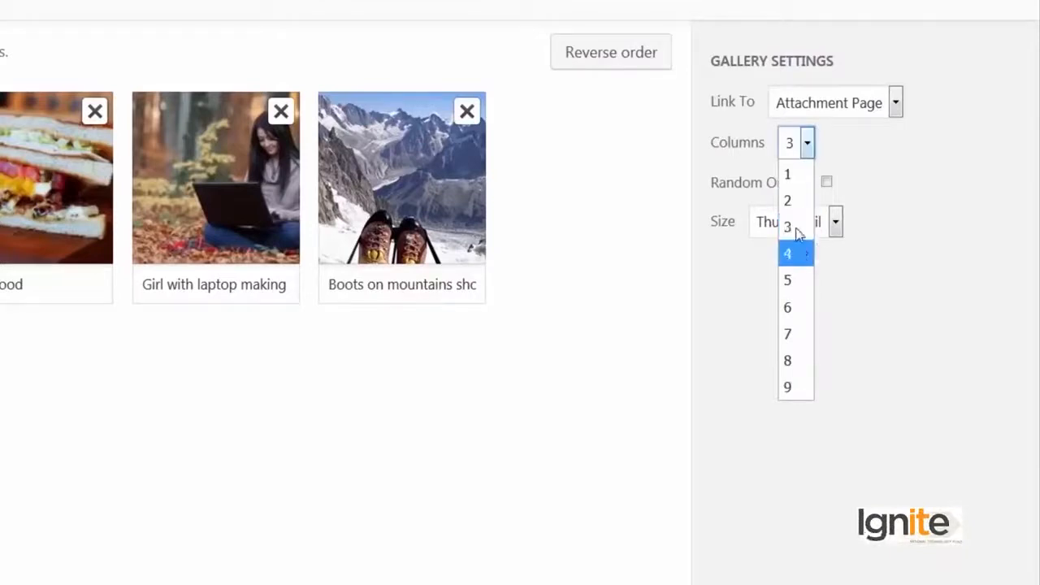
{"action": "left_click", "coordinate": [803, 205]}
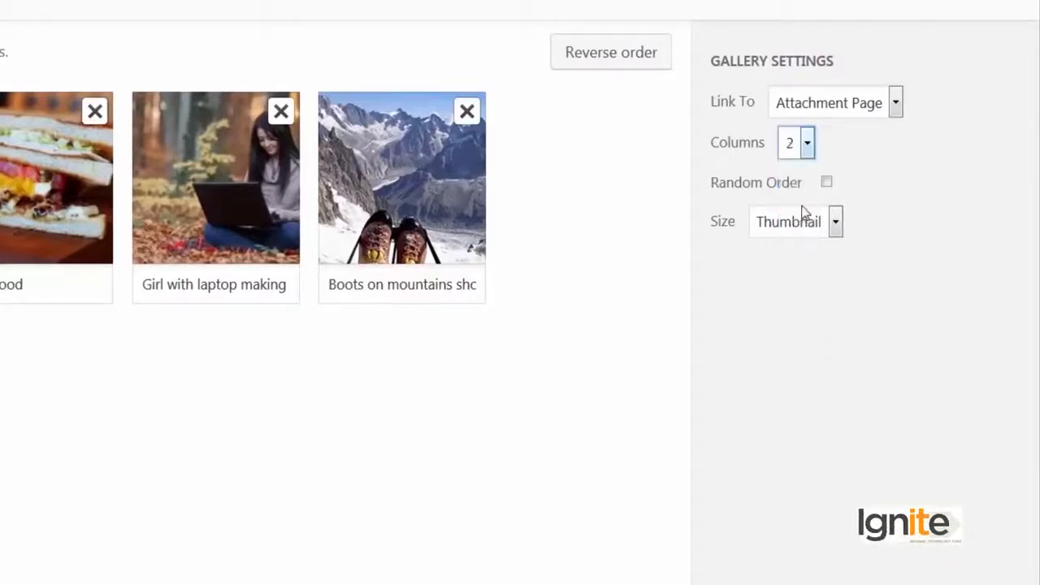
{"action": "left_click", "coordinate": [835, 222]}
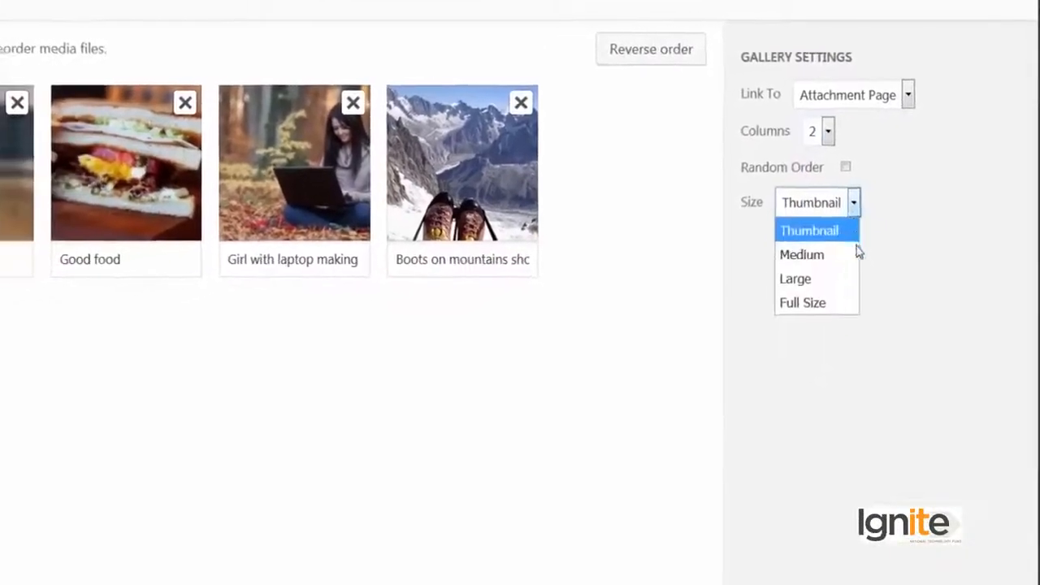
{"action": "left_click", "coordinate": [839, 271]}
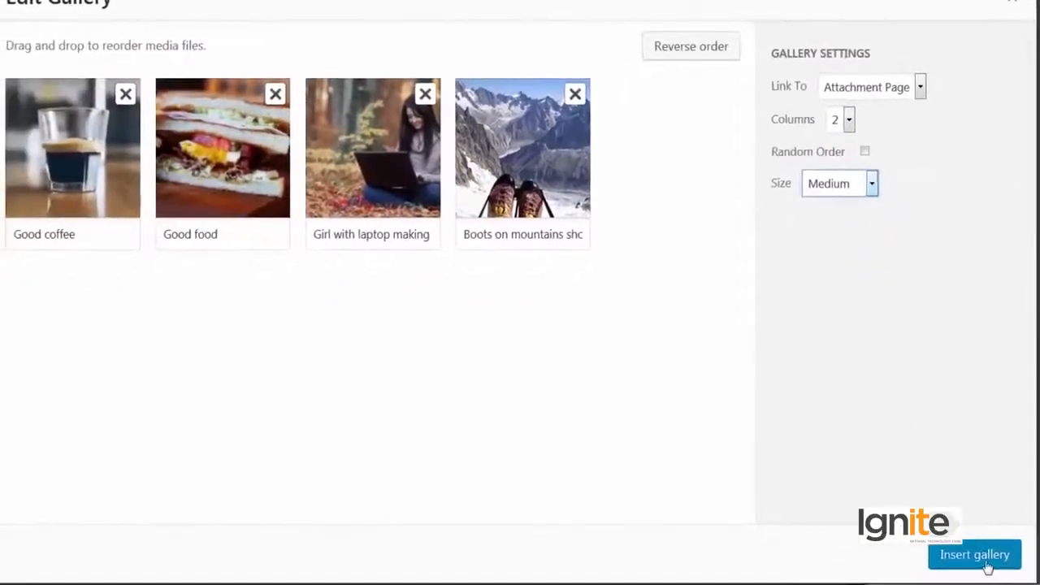
Insert the configured image gallery into the post and save the post as a draft
{"action": "left_click", "coordinate": [975, 555]}
{"action": "scroll", "coordinate": [685, 424], "scroll_direction": "down", "scroll_amount": 3}
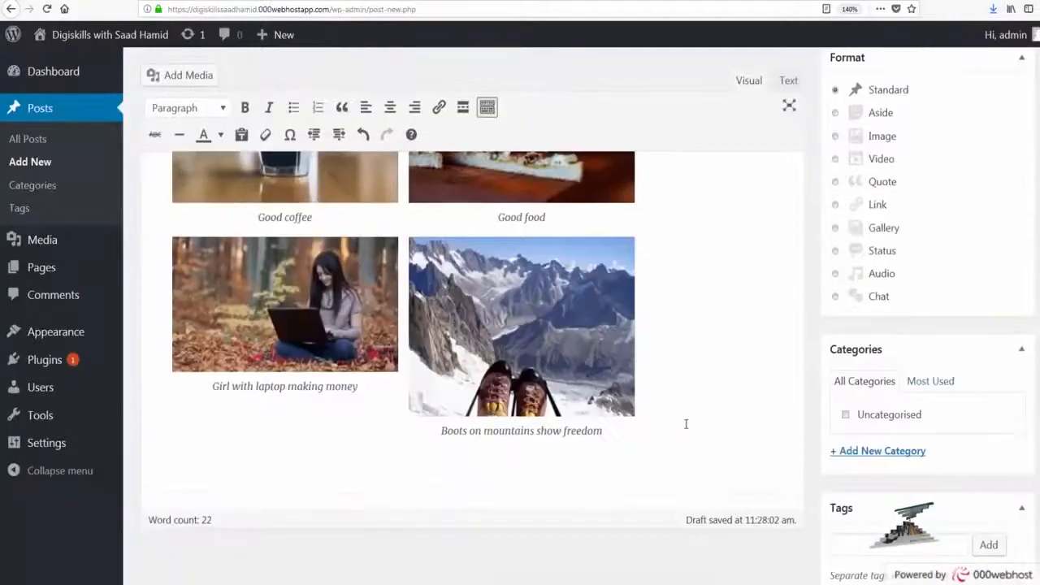
{"action": "scroll", "coordinate": [686, 423], "scroll_direction": "up", "scroll_amount": 3}
{"action": "scroll", "coordinate": [856, 223], "scroll_direction": "up", "scroll_amount": 3}
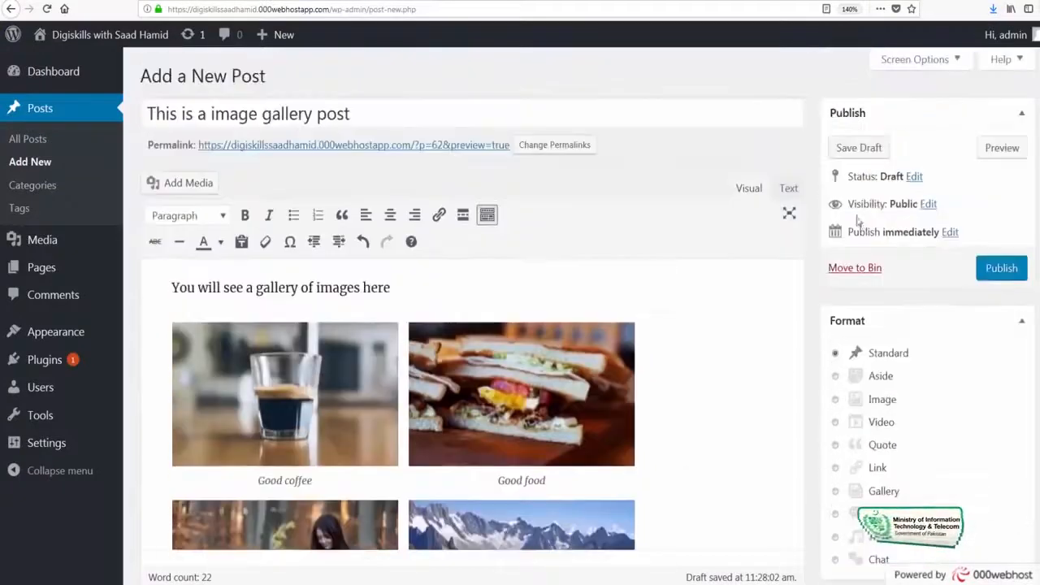
{"action": "left_click", "coordinate": [861, 148]}
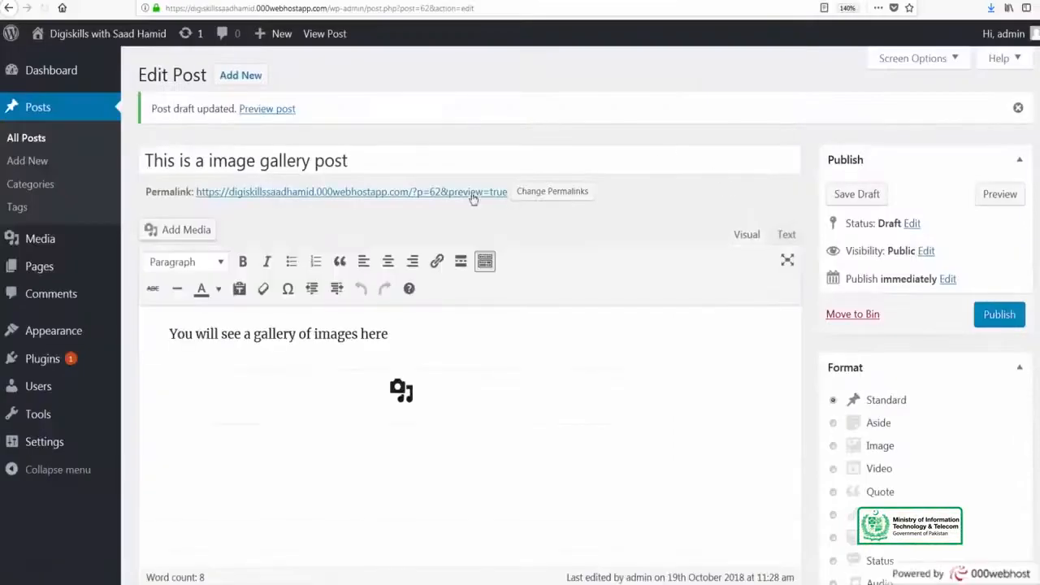
Preview the gallery post in a new browser tab, review its images and captions, and open the laptop image's attachment page
{"action": "right_click", "coordinate": [178, 76]}
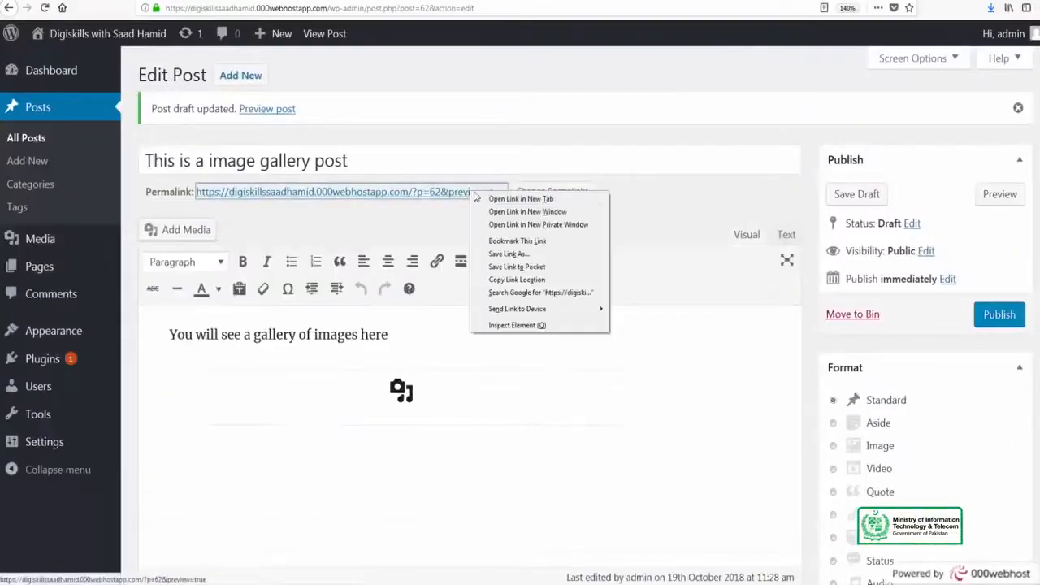
{"action": "left_click", "coordinate": [520, 199]}
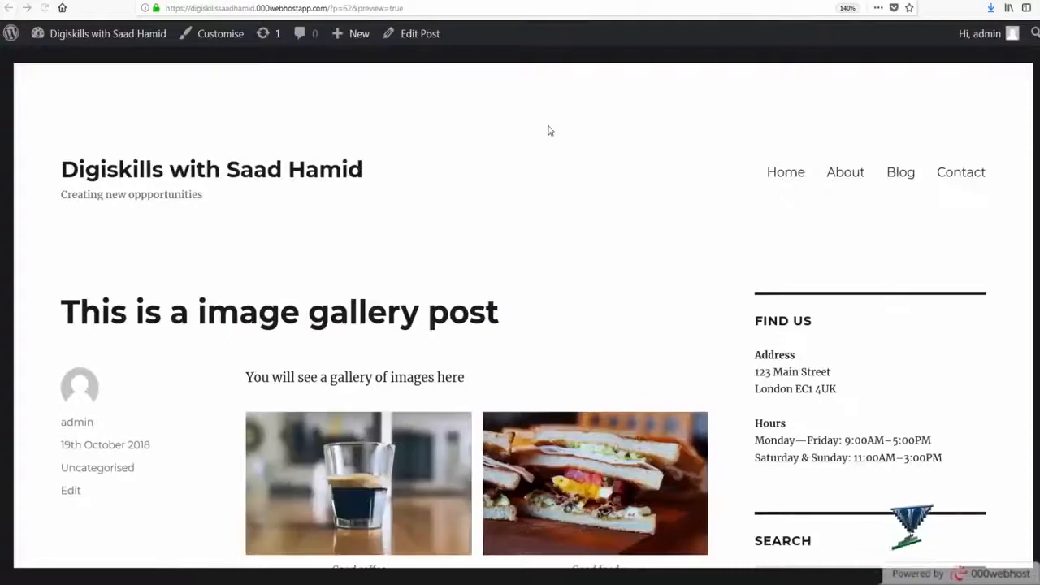
{"action": "scroll", "coordinate": [550, 132], "scroll_direction": "down", "scroll_amount": 5}
{"action": "scroll", "coordinate": [526, 182], "scroll_direction": "up", "scroll_amount": 3}
{"action": "scroll", "coordinate": [525, 273], "scroll_direction": "down", "scroll_amount": 2}
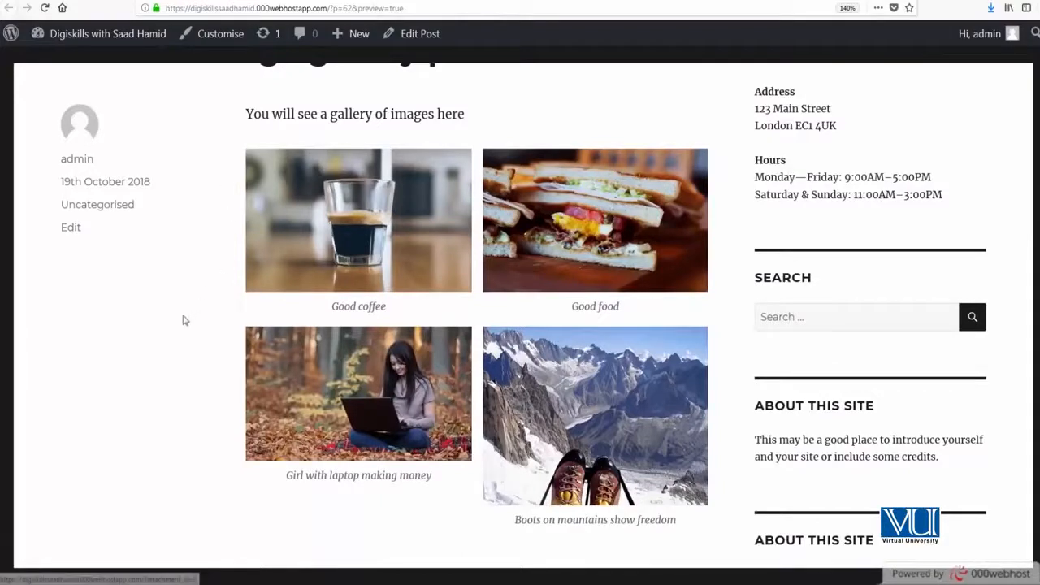
{"action": "left_click", "coordinate": [395, 375]}
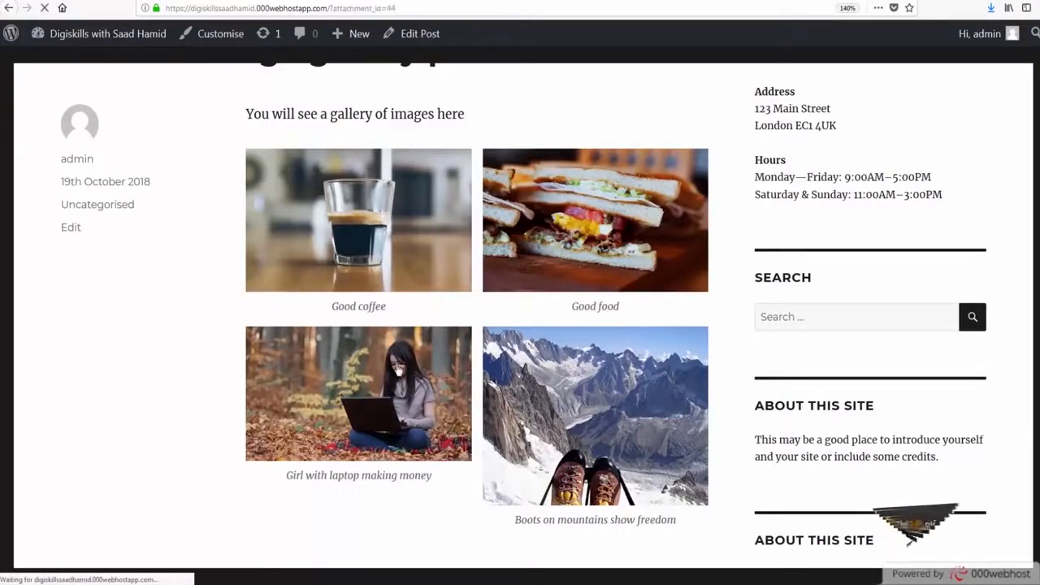
{"action": "scroll", "coordinate": [398, 369], "scroll_direction": "down", "scroll_amount": 9}
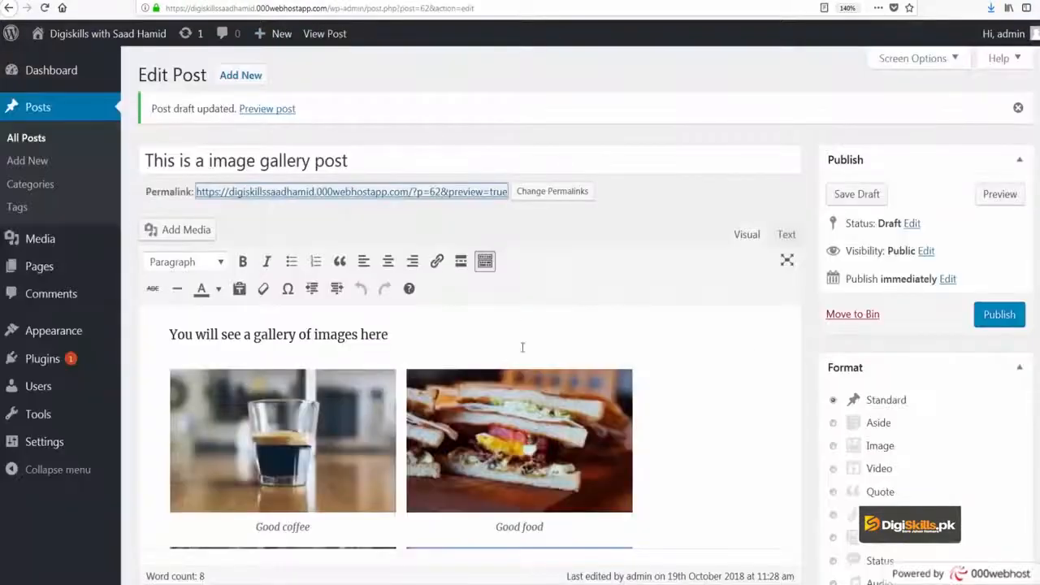
Remove the laptop image from the post's gallery, updating the gallery, and save the draft
{"action": "left_click", "coordinate": [524, 371]}
{"action": "scroll", "coordinate": [504, 349], "scroll_direction": "down", "scroll_amount": 2}
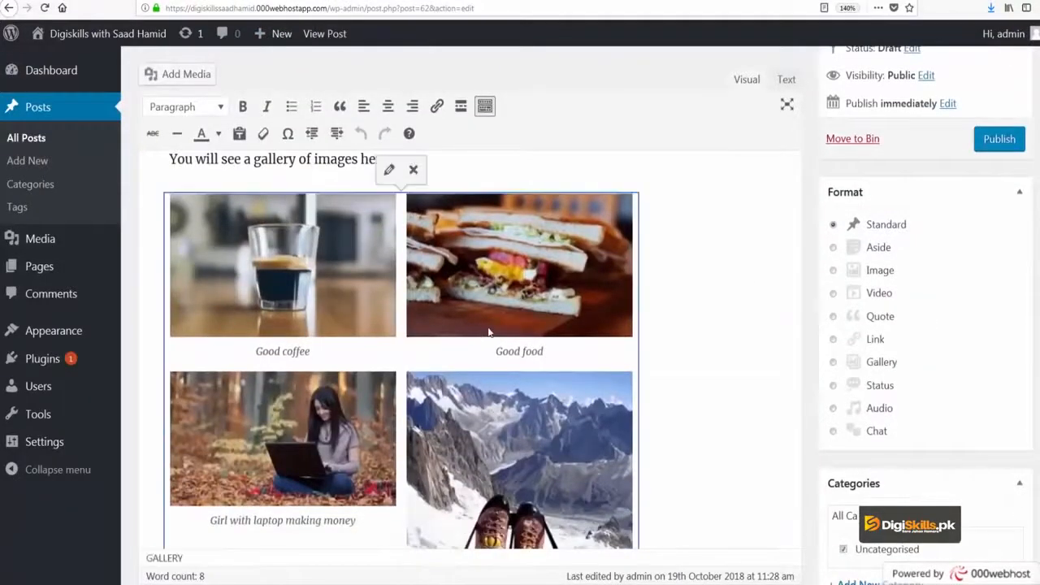
{"action": "left_click", "coordinate": [389, 169]}
{"action": "left_click", "coordinate": [532, 150]}
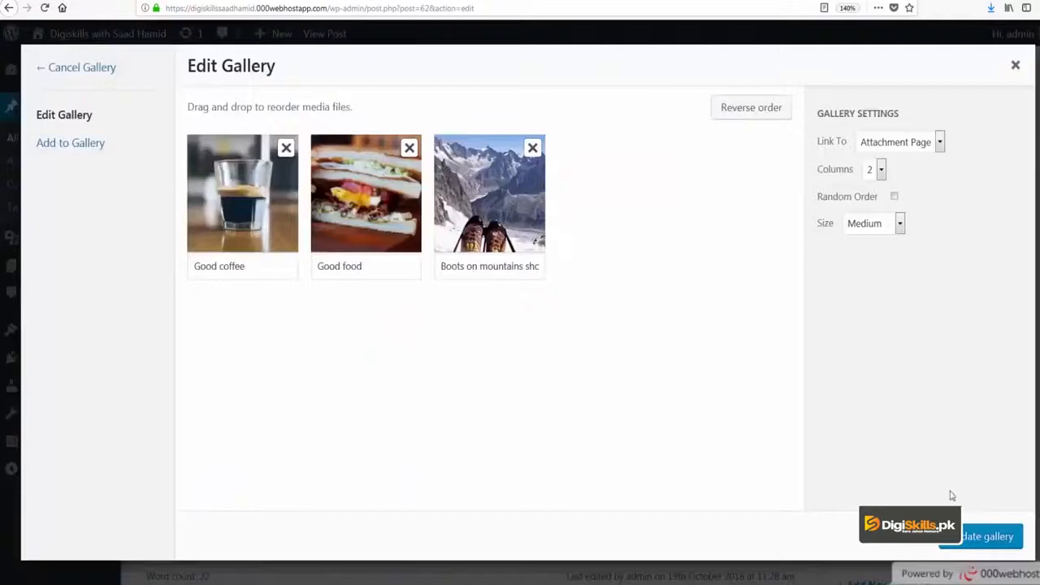
{"action": "left_click", "coordinate": [973, 539]}
{"action": "scroll", "coordinate": [713, 293], "scroll_direction": "down", "scroll_amount": 2}
{"action": "scroll", "coordinate": [877, 163], "scroll_direction": "up", "scroll_amount": 5}
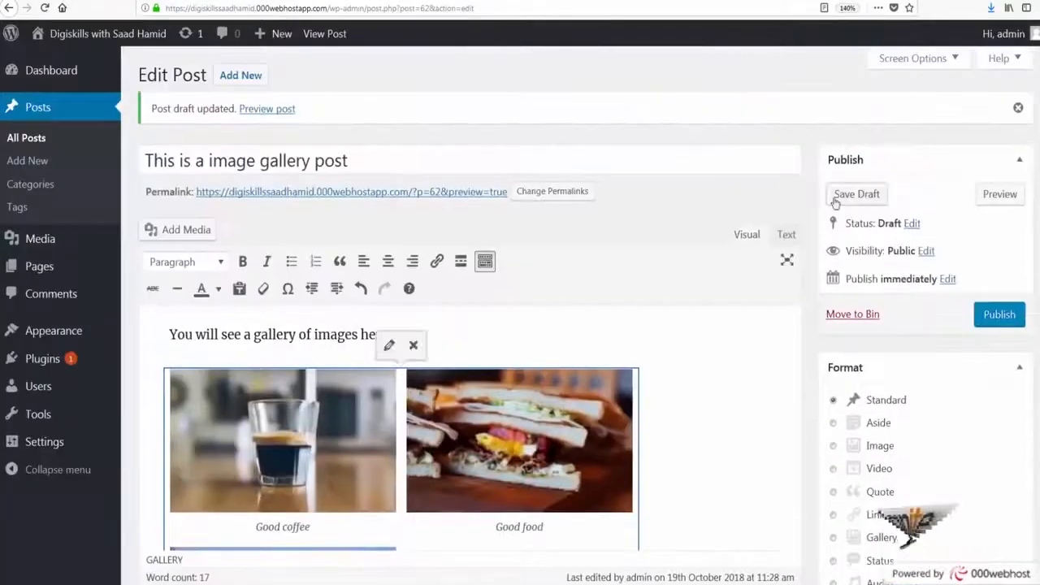
{"action": "left_click", "coordinate": [857, 193]}
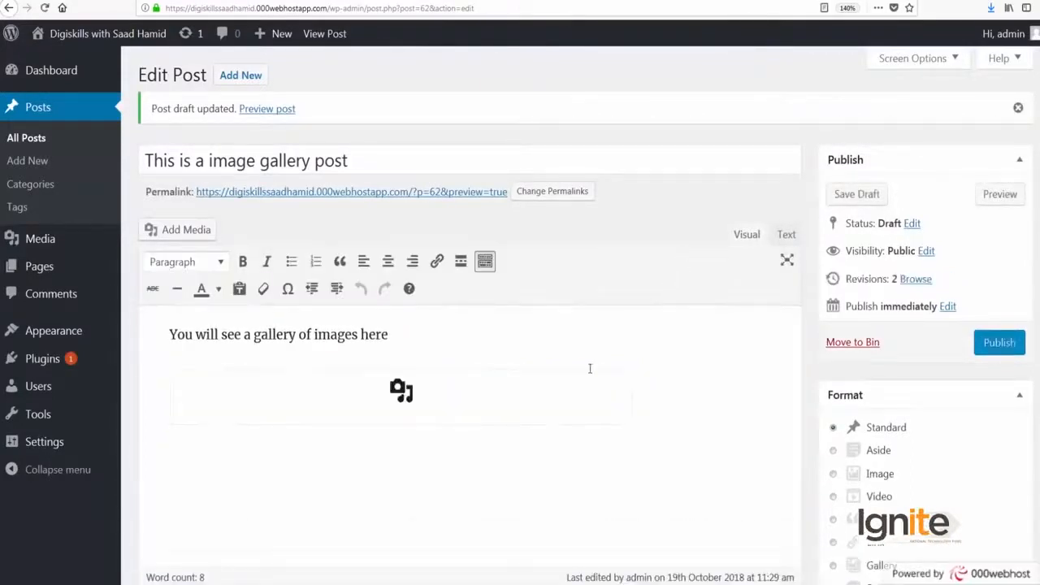
{"action": "scroll", "coordinate": [568, 365], "scroll_direction": "down", "scroll_amount": 3}
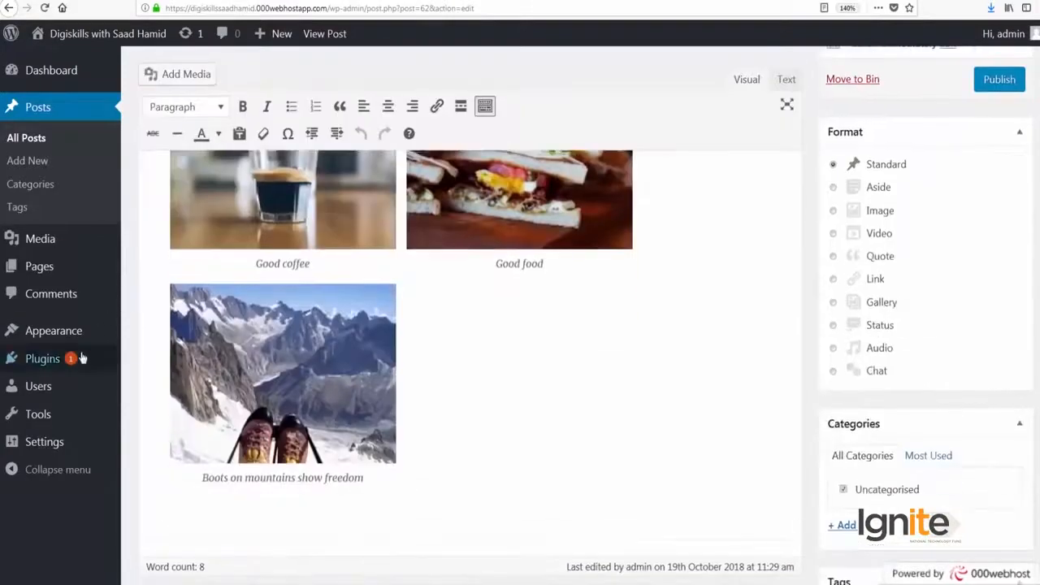
Search the plugins available to add for "nextgen gallery" and install WordPress Gallery Plugin – NextGEN Gallery
{"action": "mouse_move", "coordinate": [81, 358]}
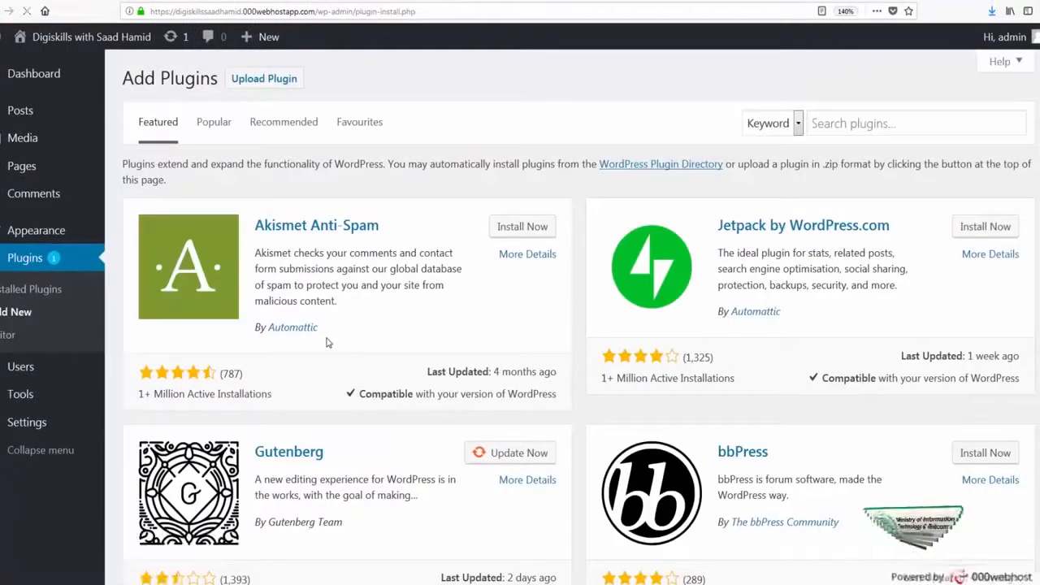
{"action": "left_click", "coordinate": [816, 123]}
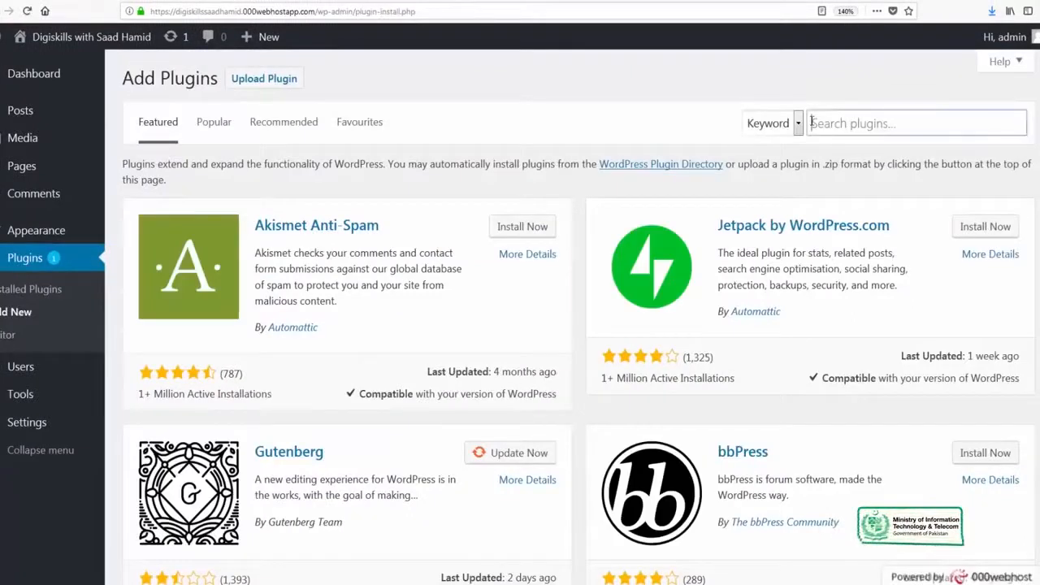
{"action": "type", "text": "t"}
{"action": "key", "text": "BackSpace"}
{"action": "type", "text": "text"}
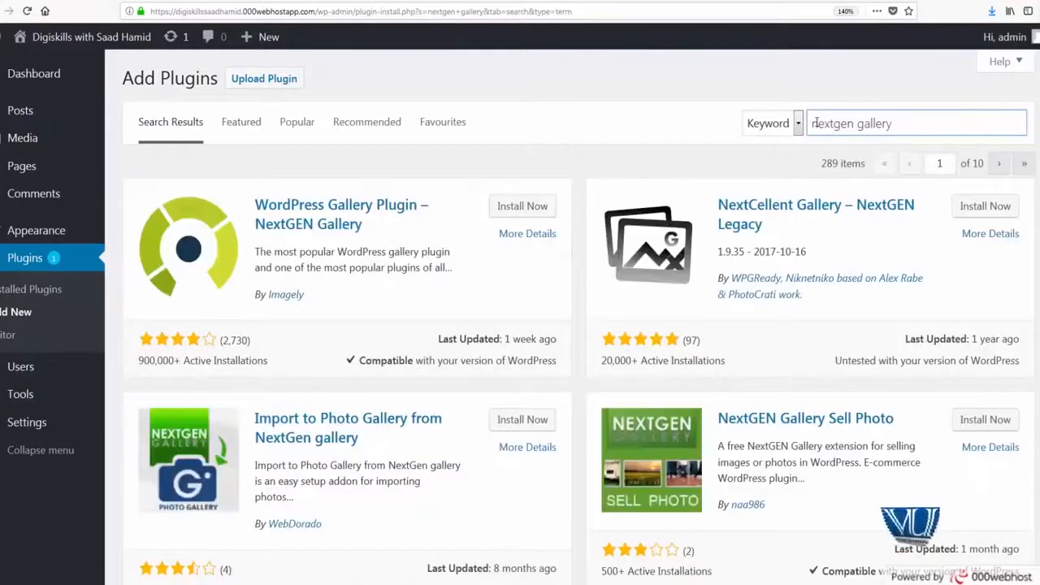
{"action": "left_click", "coordinate": [518, 206]}
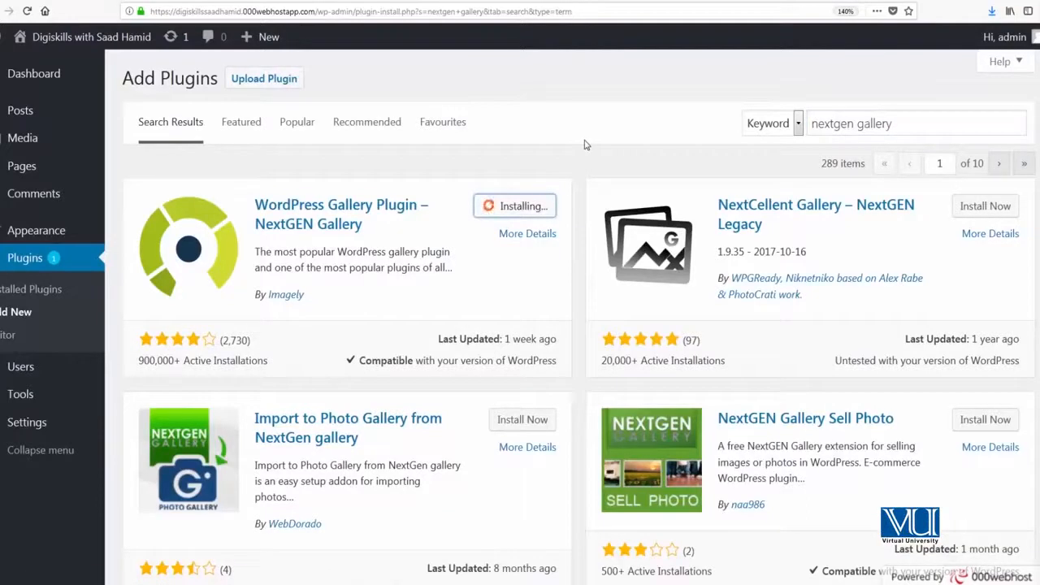